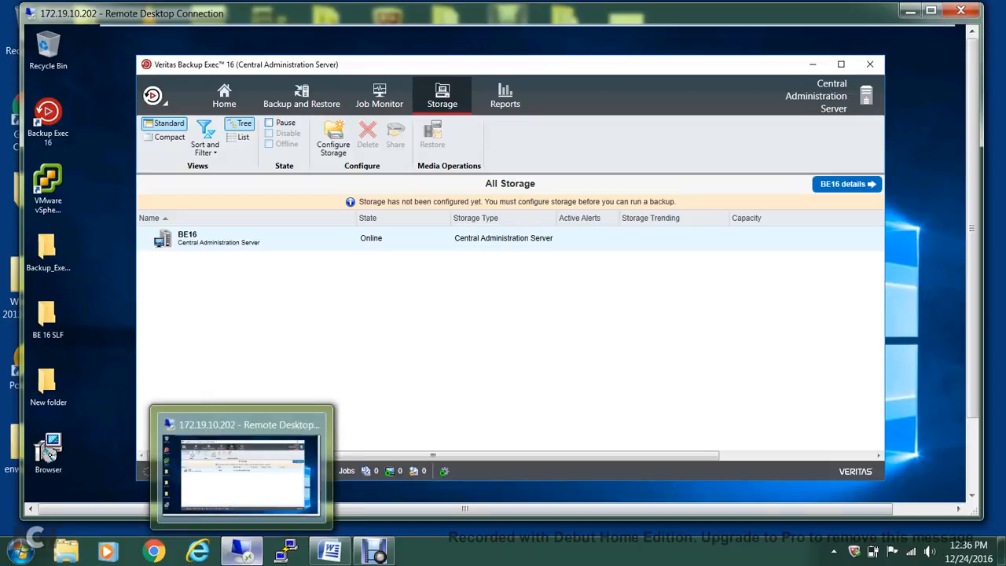
Step: Open the Word document listing the server roles and highlight the name Server2016 in the second line
click(242, 550)
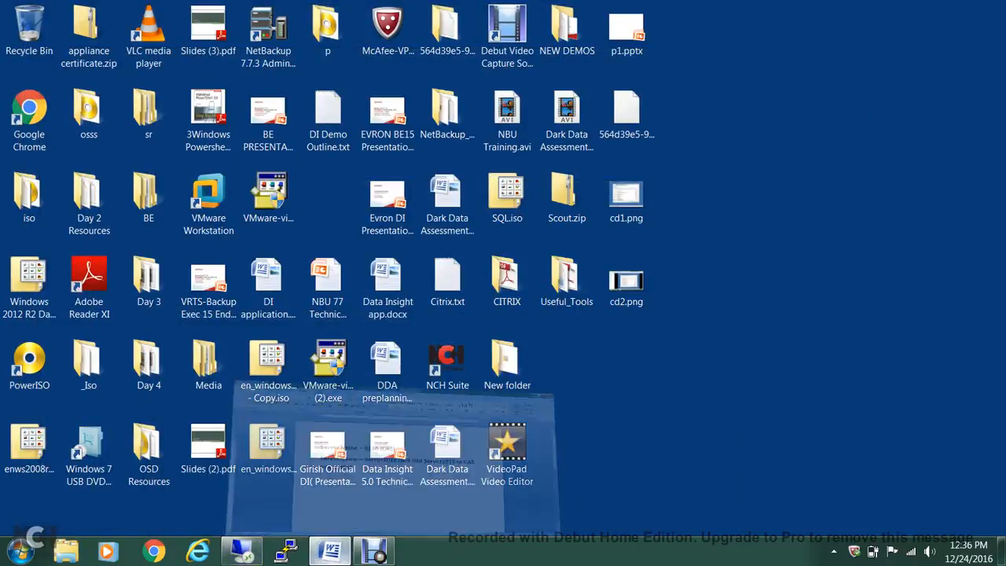
click(331, 550)
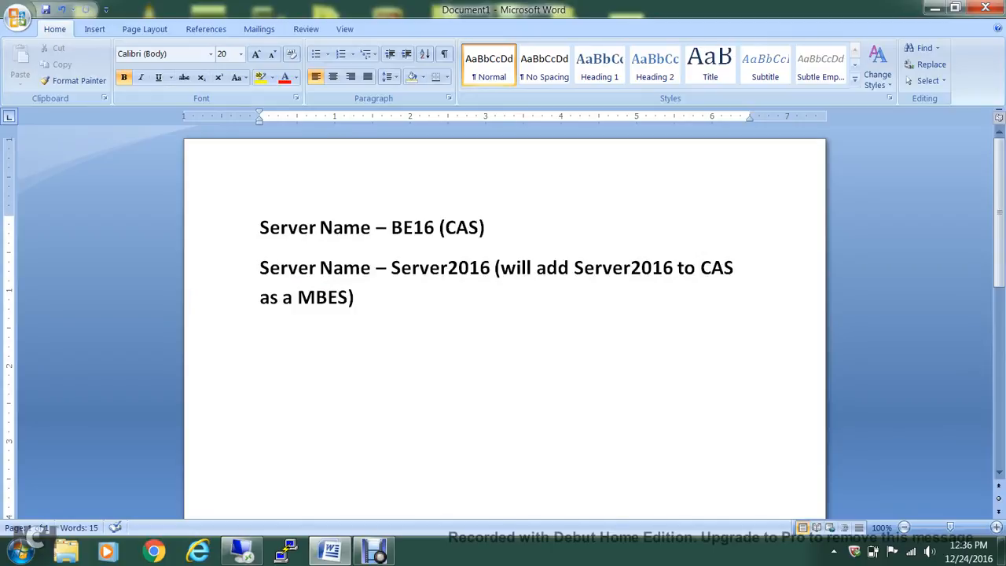
click(392, 268)
drag(392, 267, 491, 269)
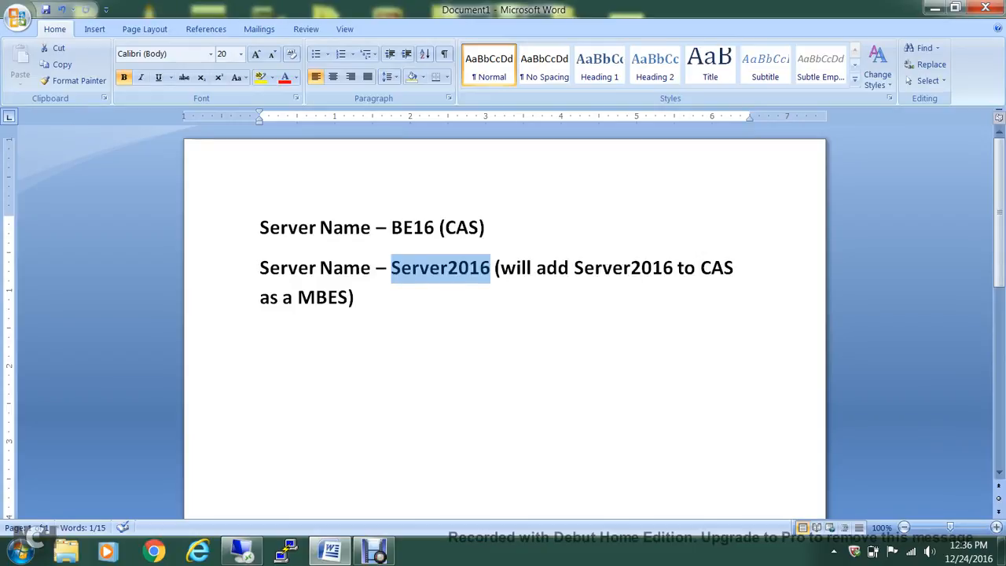
Step: Switch to the Server2016 virtual machine in the remote desktop session and open the Backup_Exec_16.0_1142_DVD disc image
click(242, 551)
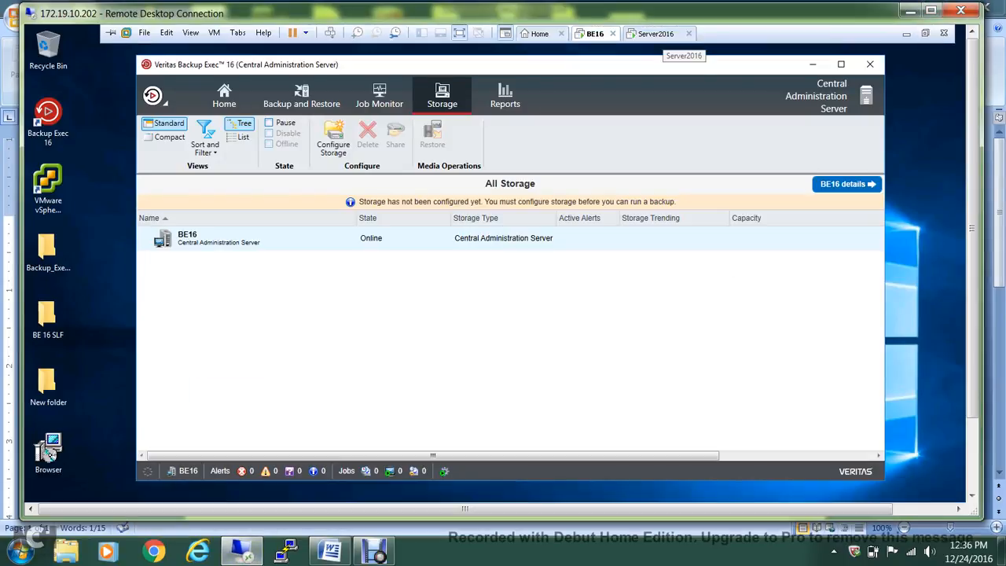
click(658, 33)
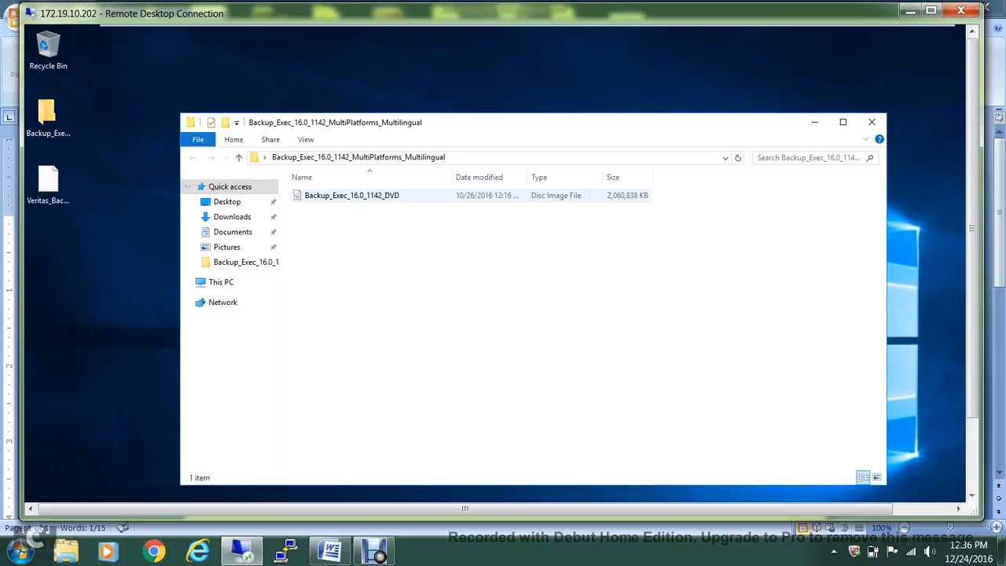
click(351, 195)
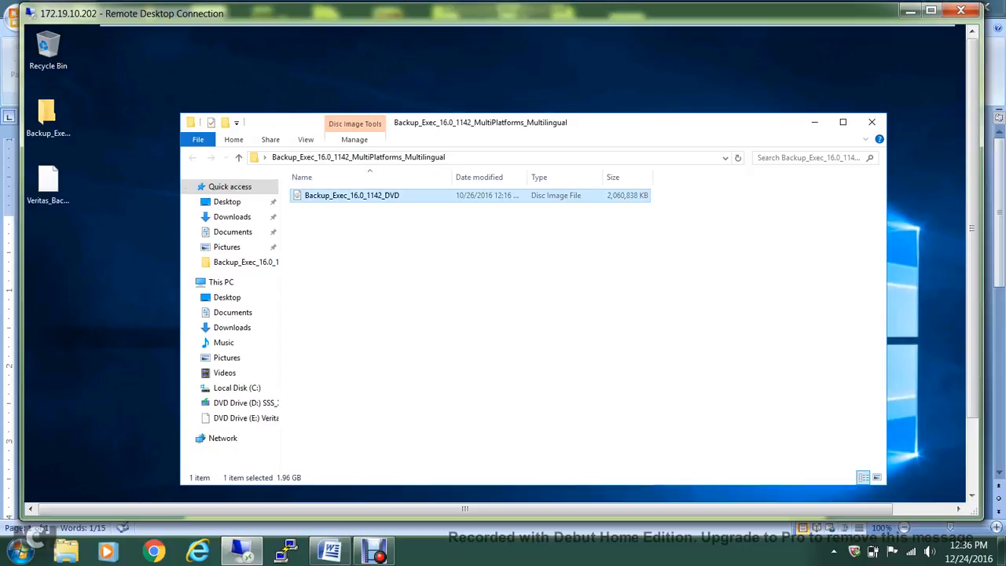
click(350, 195)
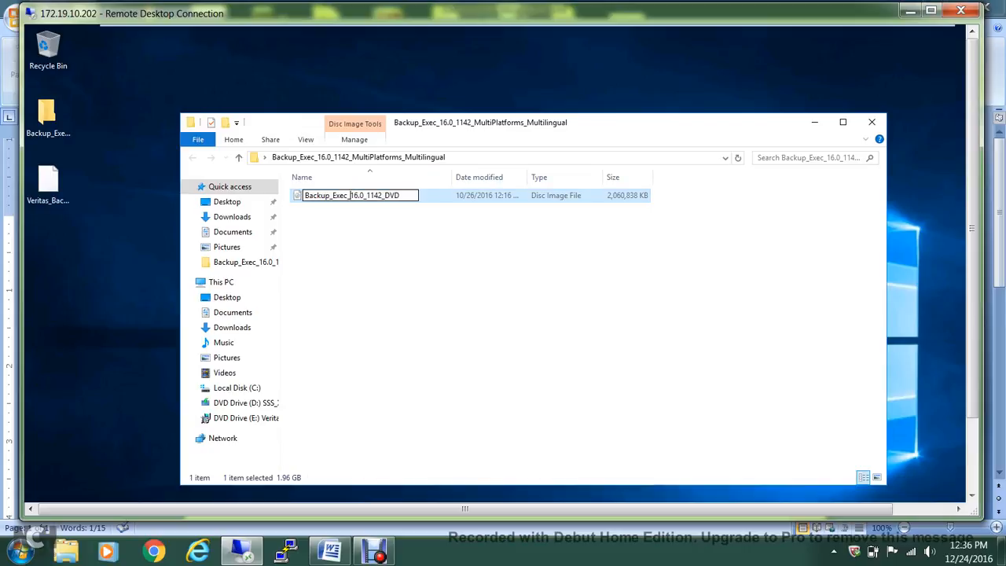
key(Return)
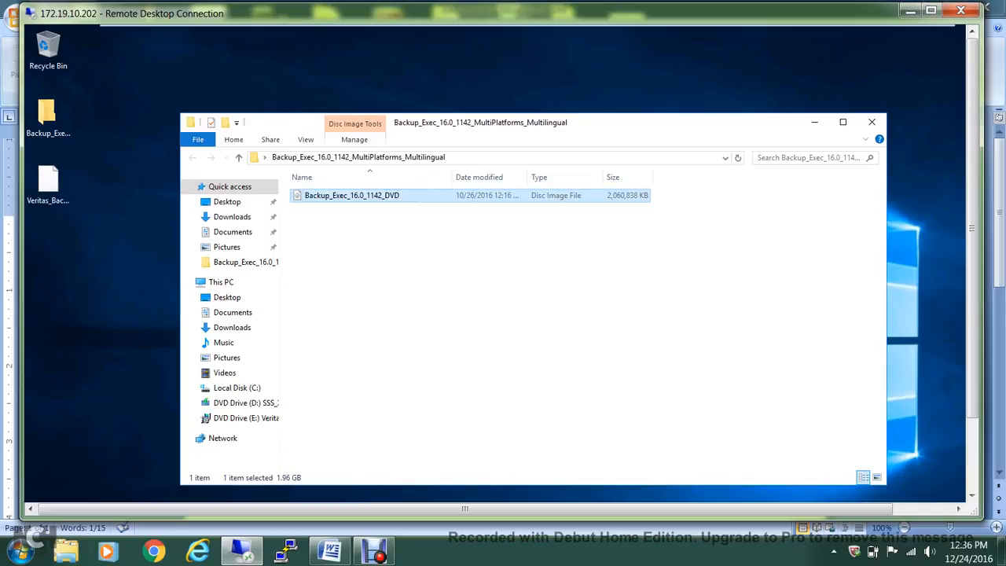
double_click(352, 195)
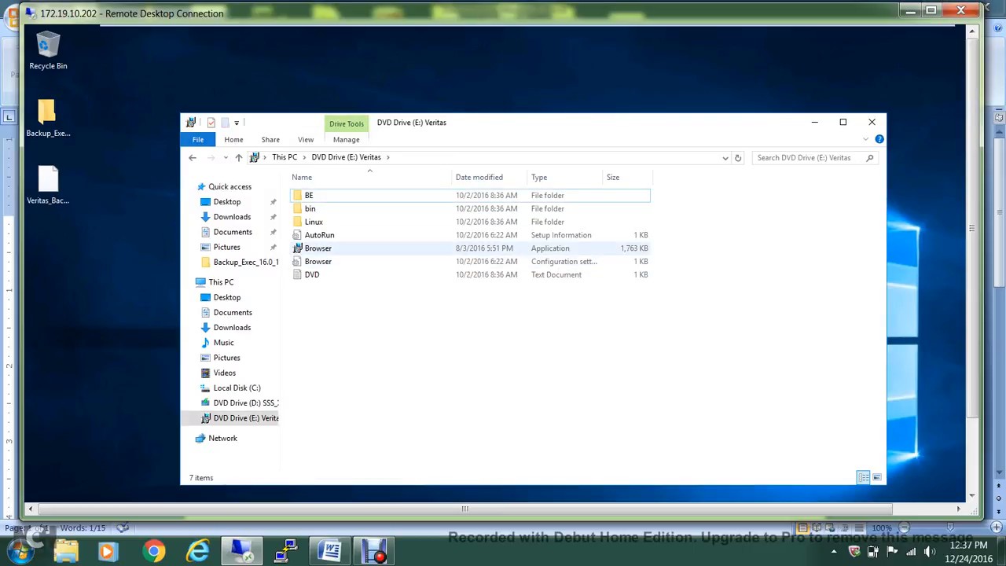
Step: Launch the DVD's Browser application in English and start the Backup Exec installation
click(318, 249)
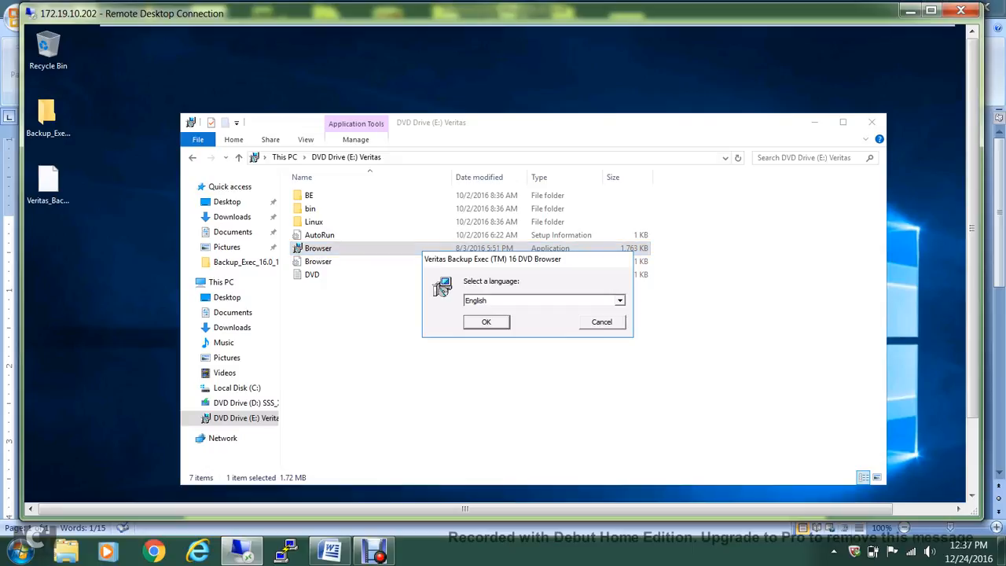
key(Return)
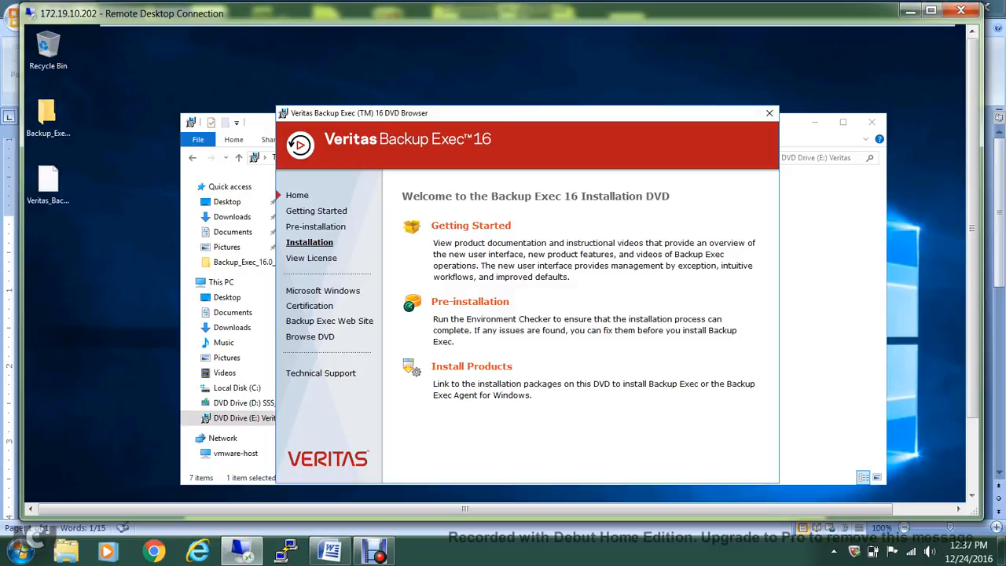
click(309, 242)
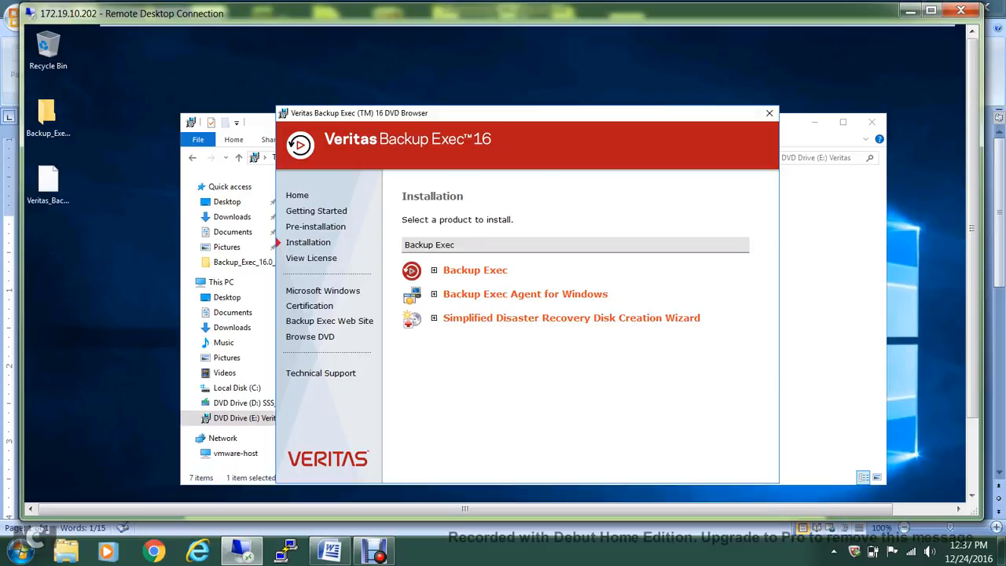
click(475, 269)
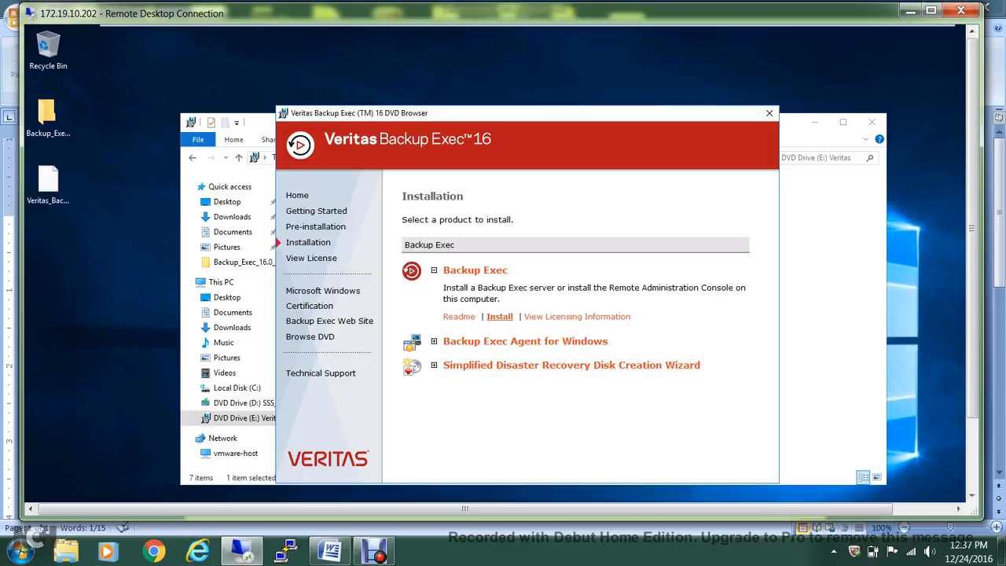
click(499, 316)
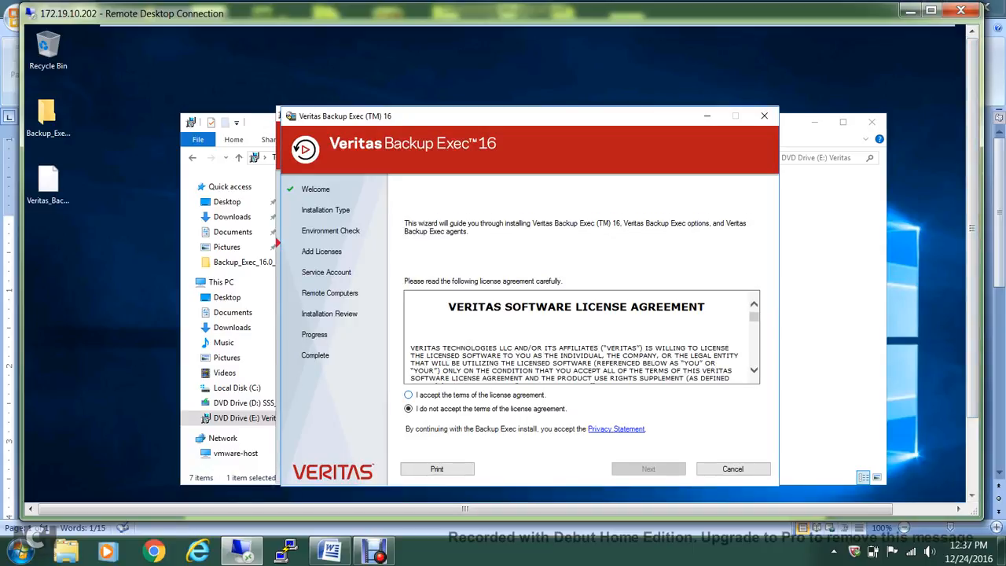
Step: Accept the license agreement and choose a custom installation with local install of Backup Exec software and options
click(408, 395)
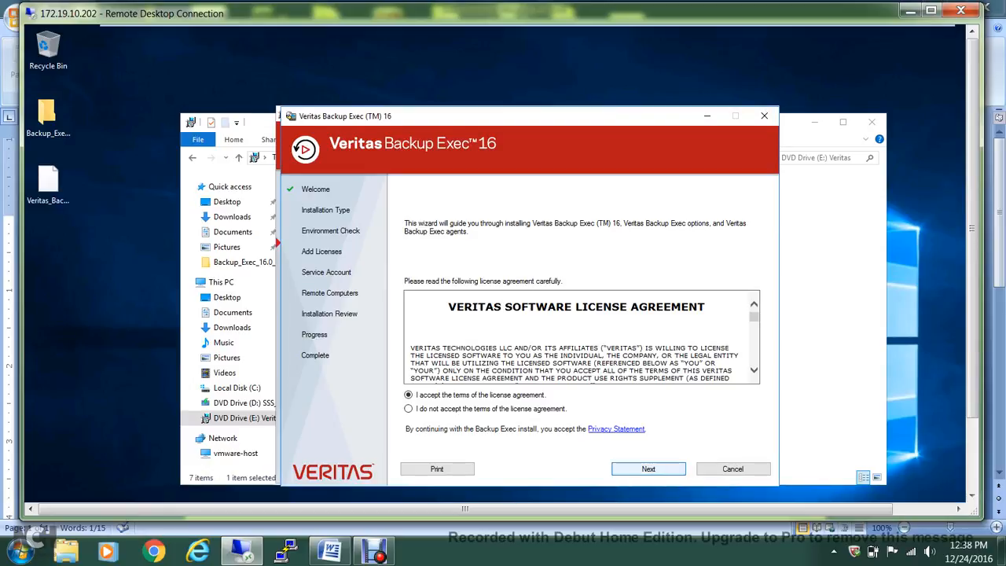
click(648, 469)
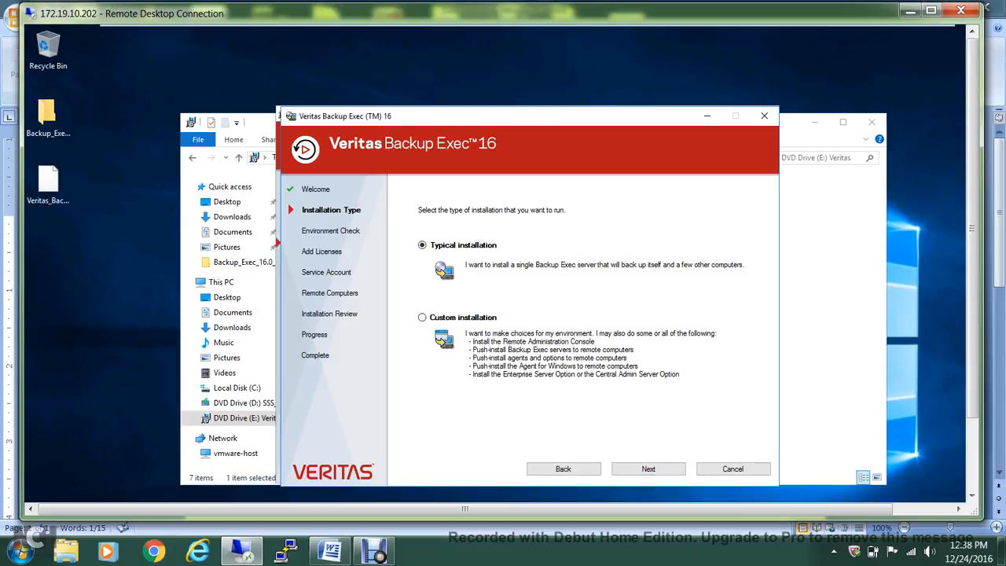
click(422, 317)
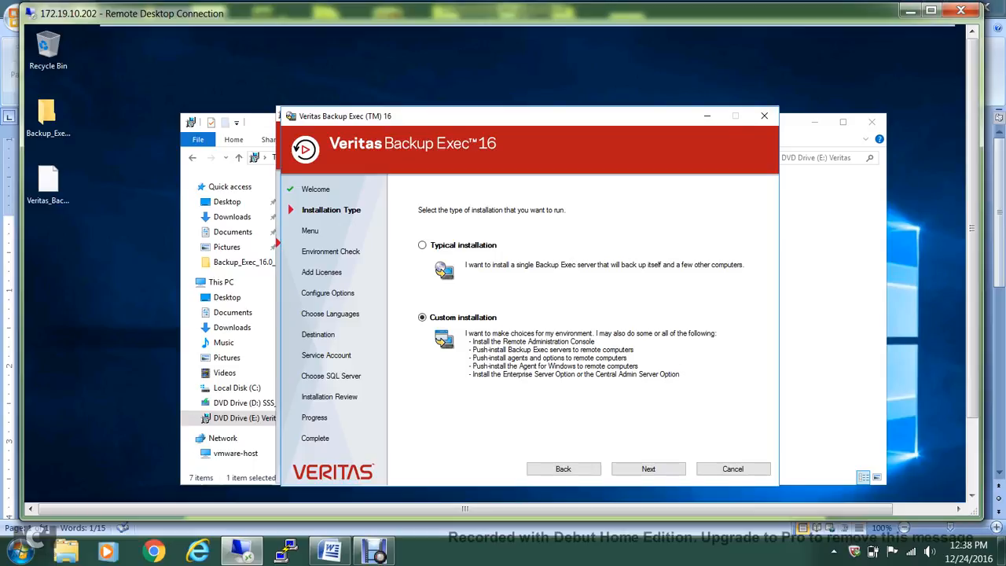
click(648, 469)
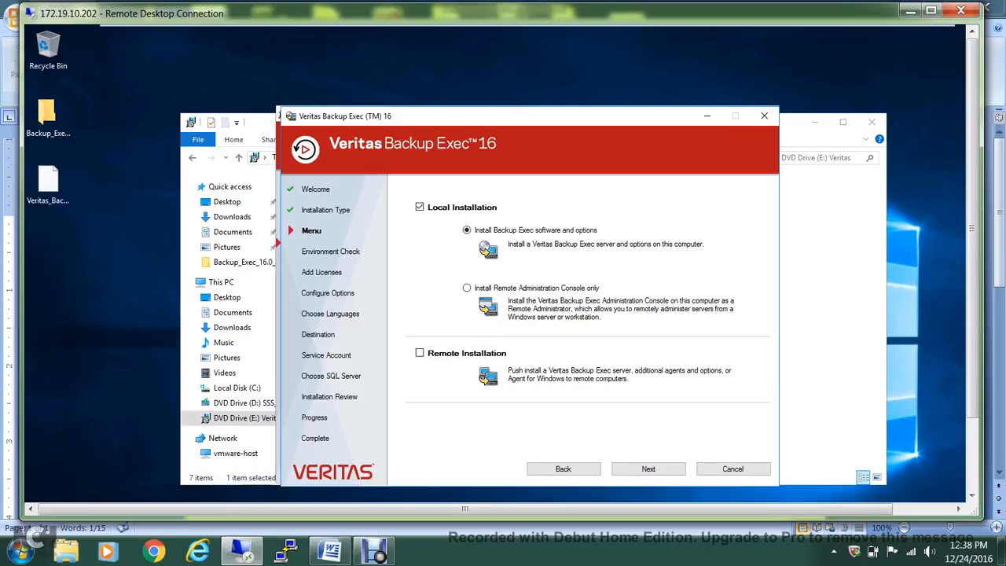
click(648, 468)
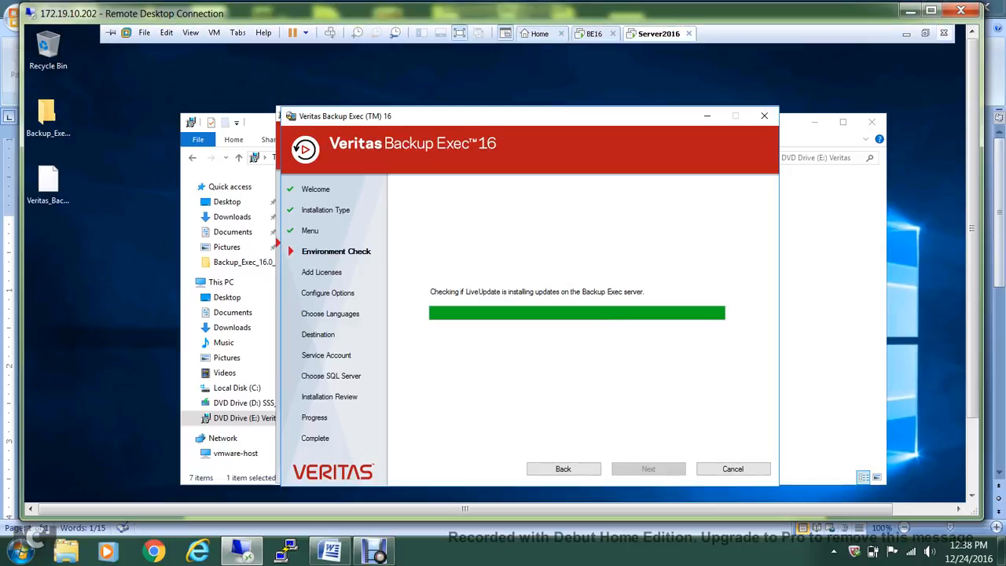
Step: Check the Central Administration Server console on the BE16 virtual machine, and return to Server2016
click(597, 34)
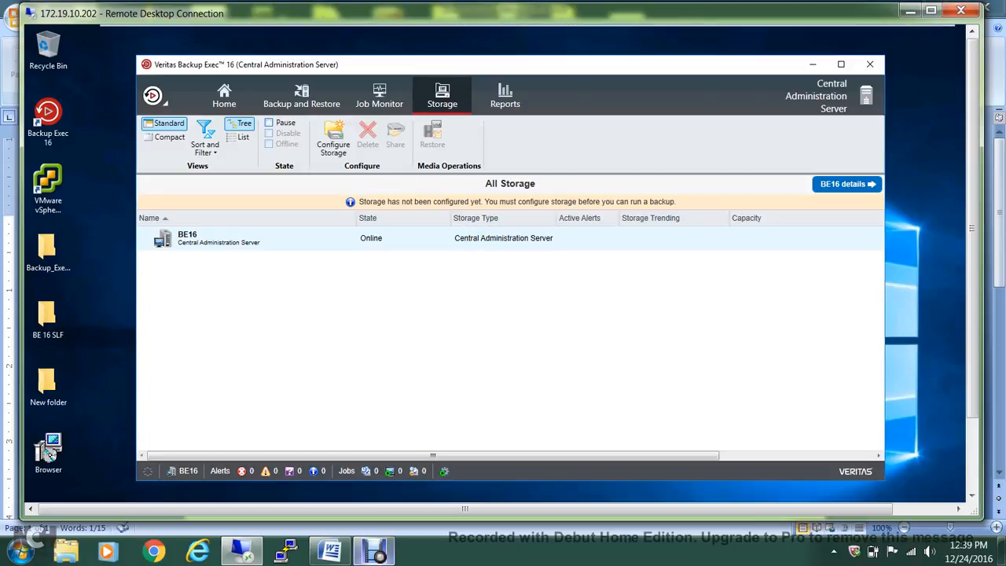
mouse_move(375, 551)
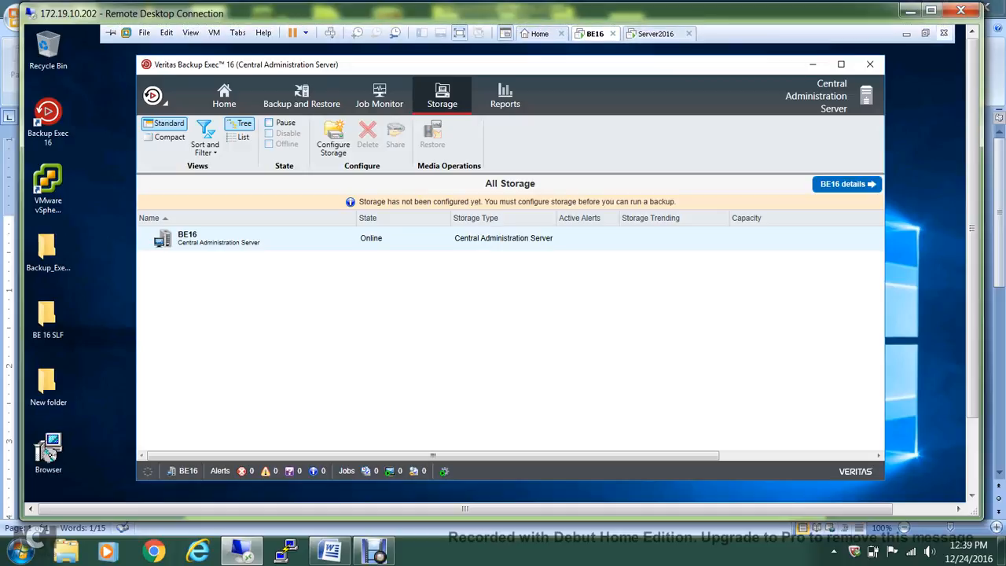
click(655, 33)
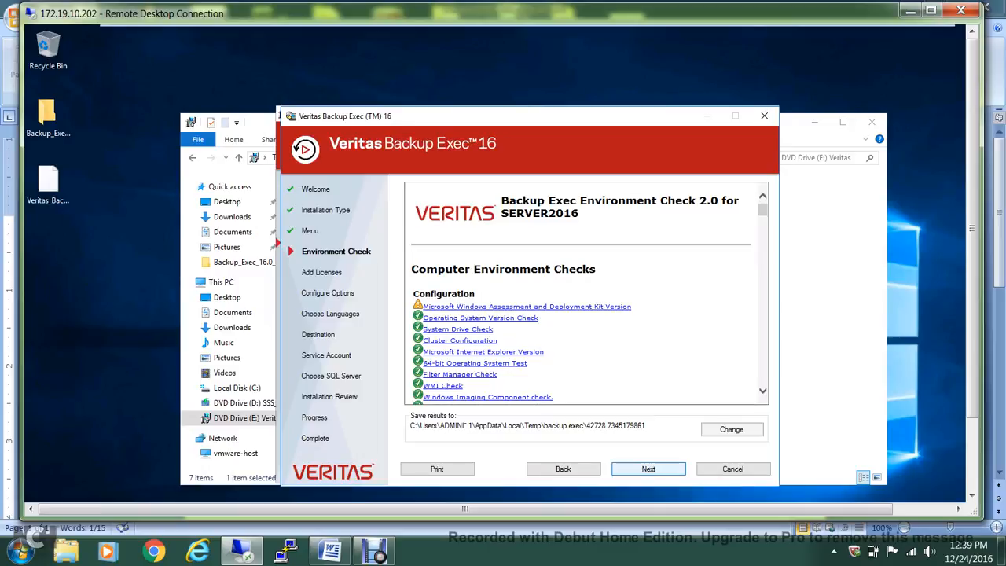
Step: Import the Veritas_Backup_Exec_16_Tier1_NFR_License file from the Desktop and accept the Backup Exec 16 Capacity Edition license selection
click(649, 468)
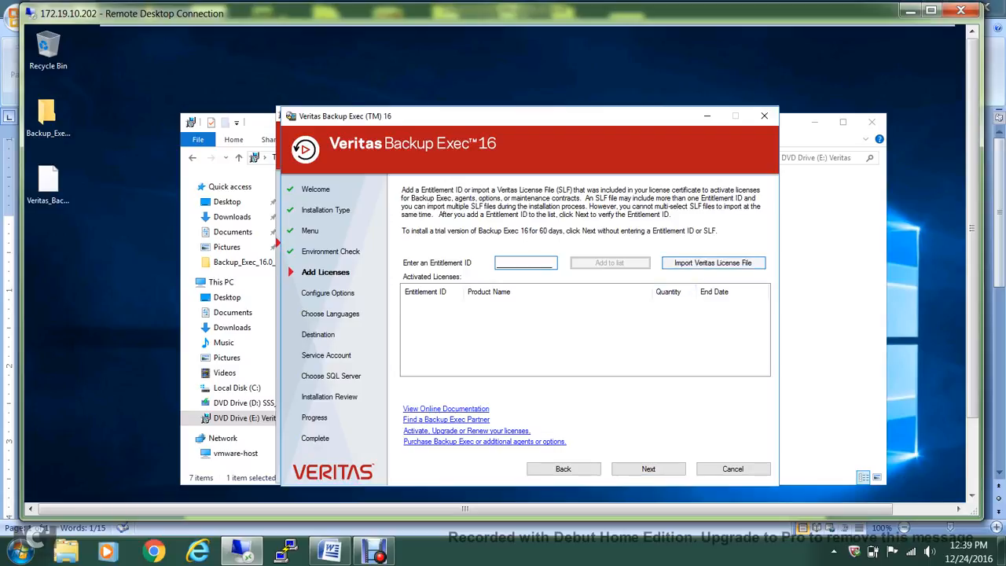
click(713, 262)
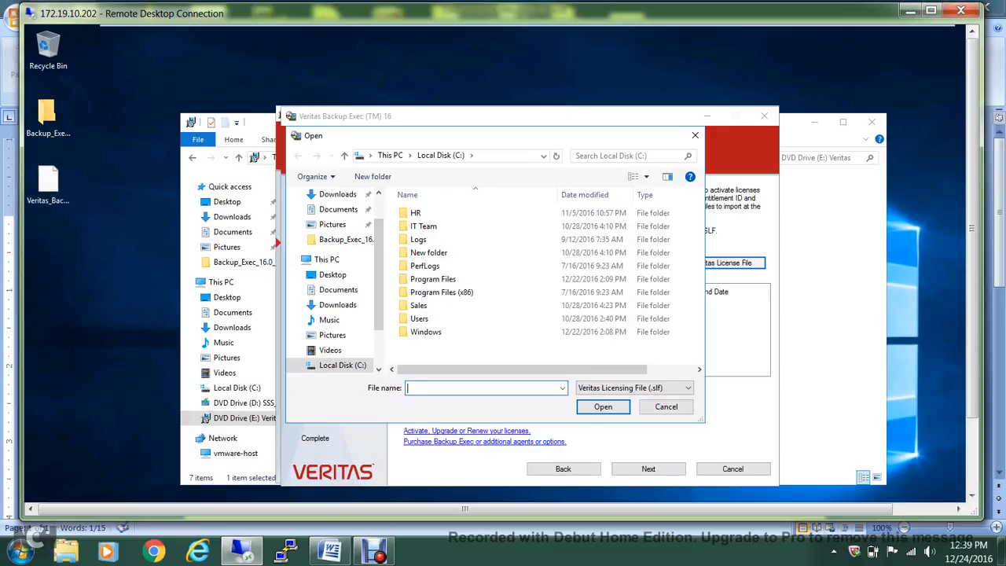
scroll(335, 283, up, 1)
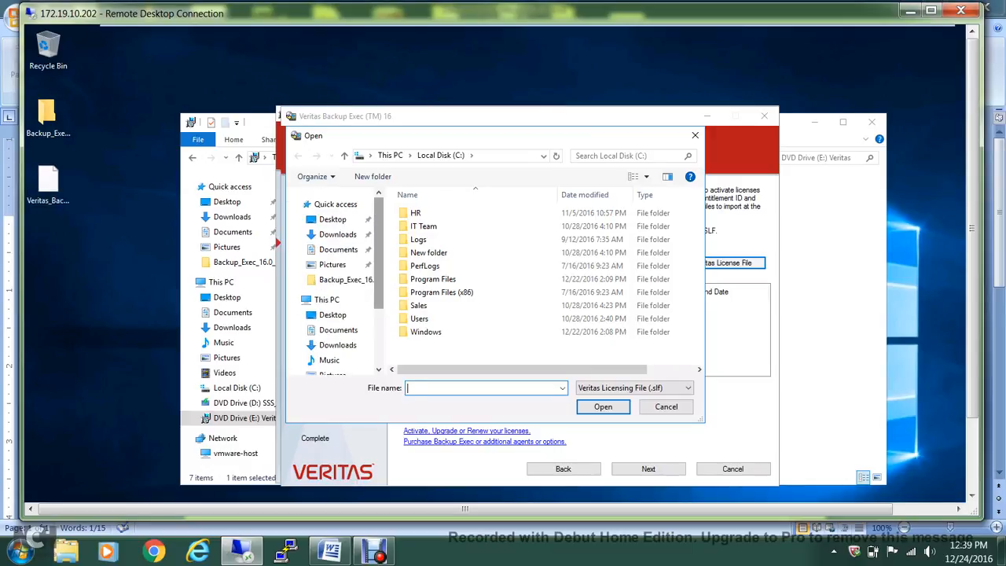
click(333, 219)
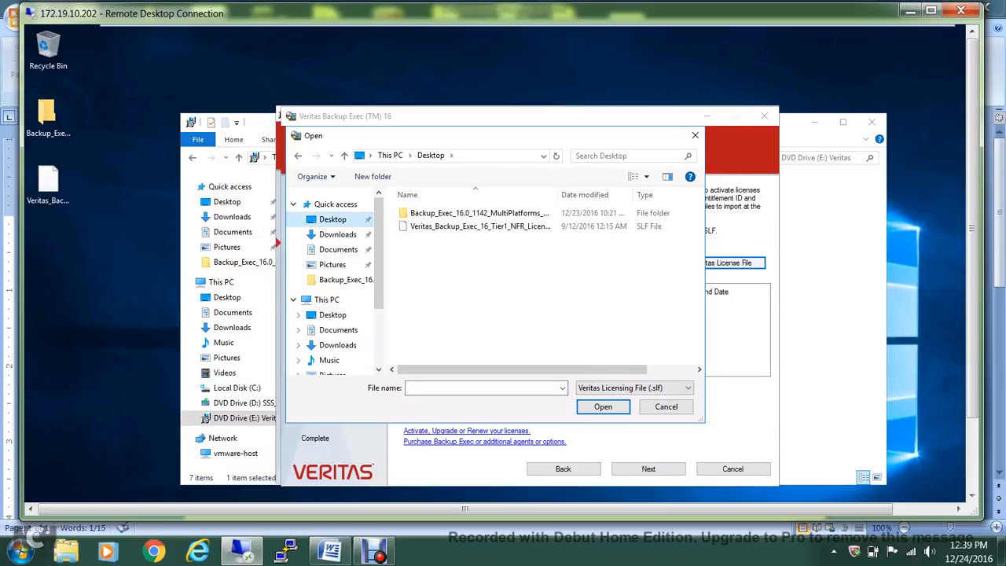
click(480, 226)
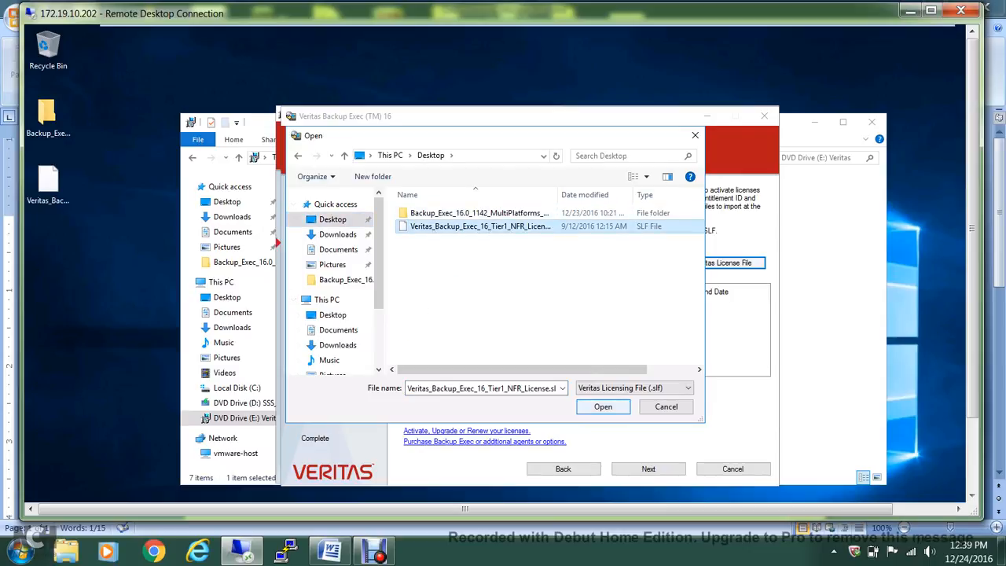
click(603, 407)
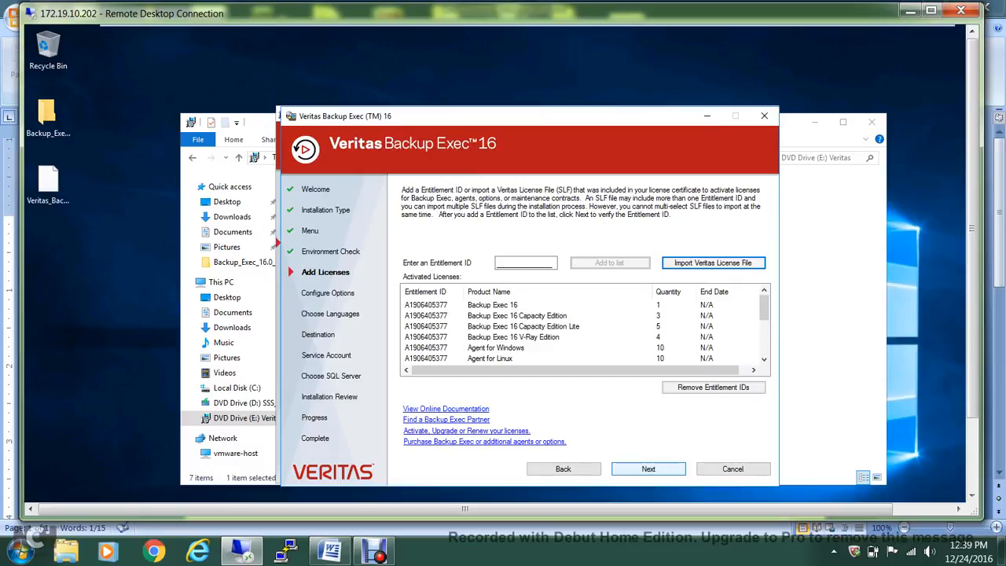
key(Return)
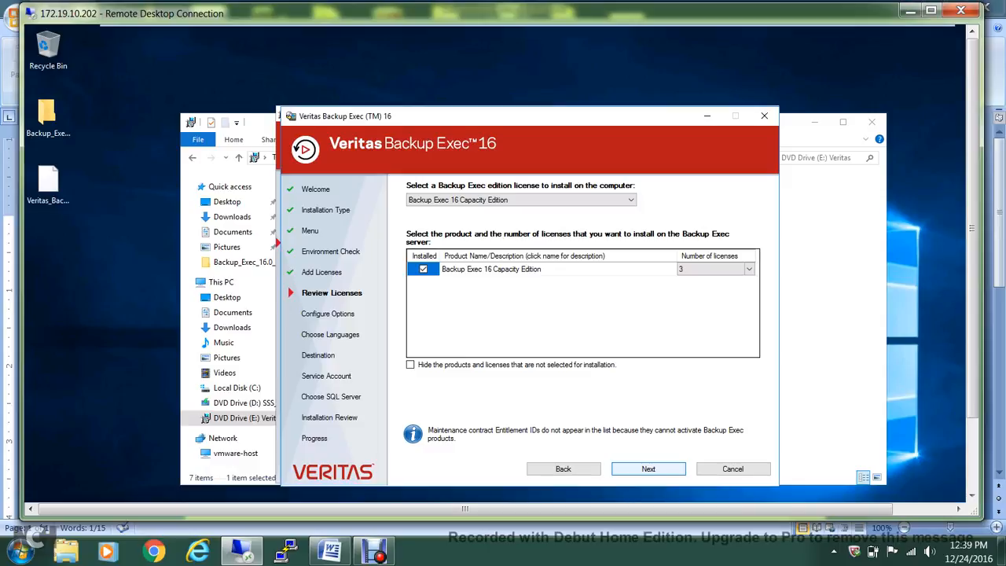
key(Return)
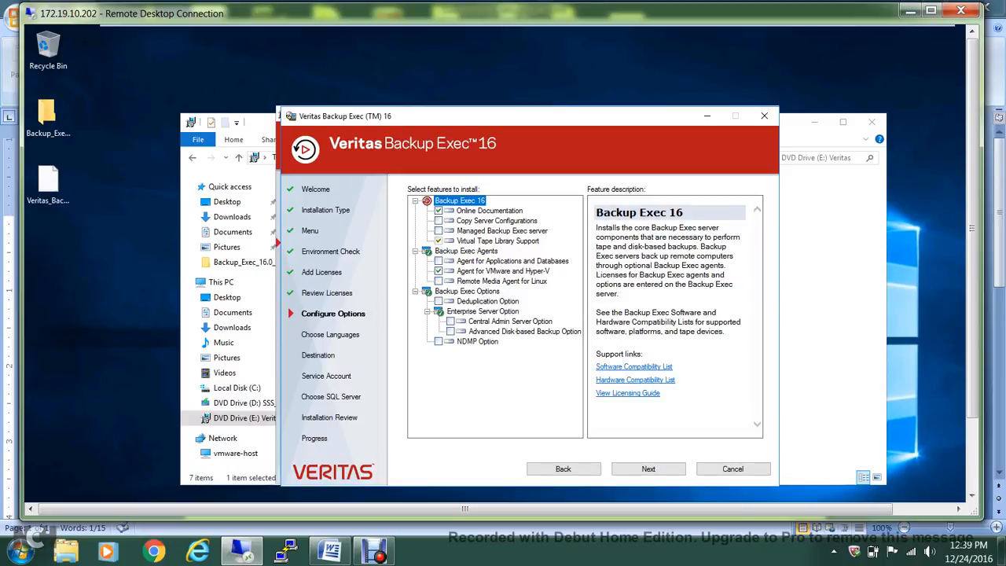
Step: Add the Managed Backup Exec server, Agent for Applications and Databases, and Deduplication Option features, keeping English as the only language
click(438, 230)
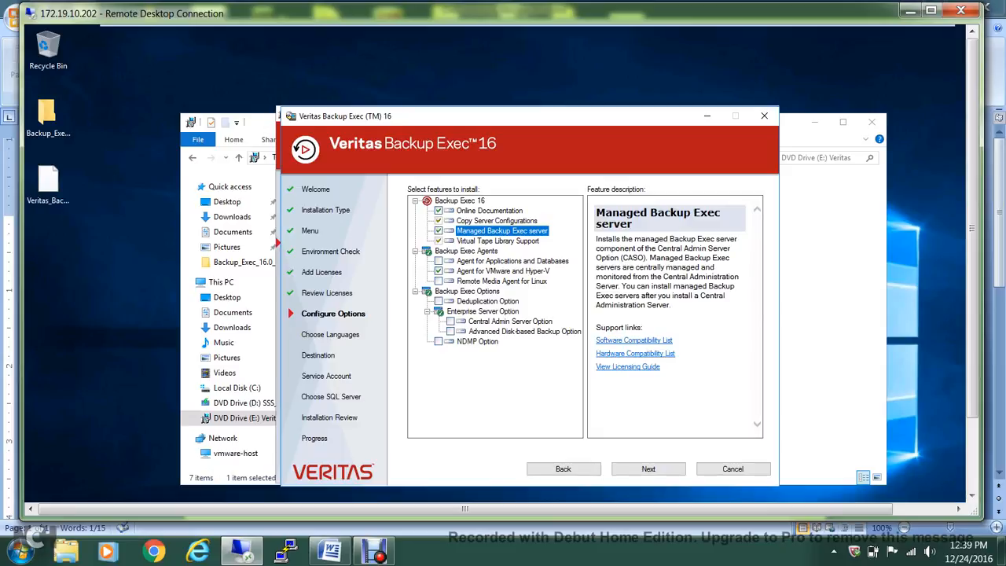
click(438, 261)
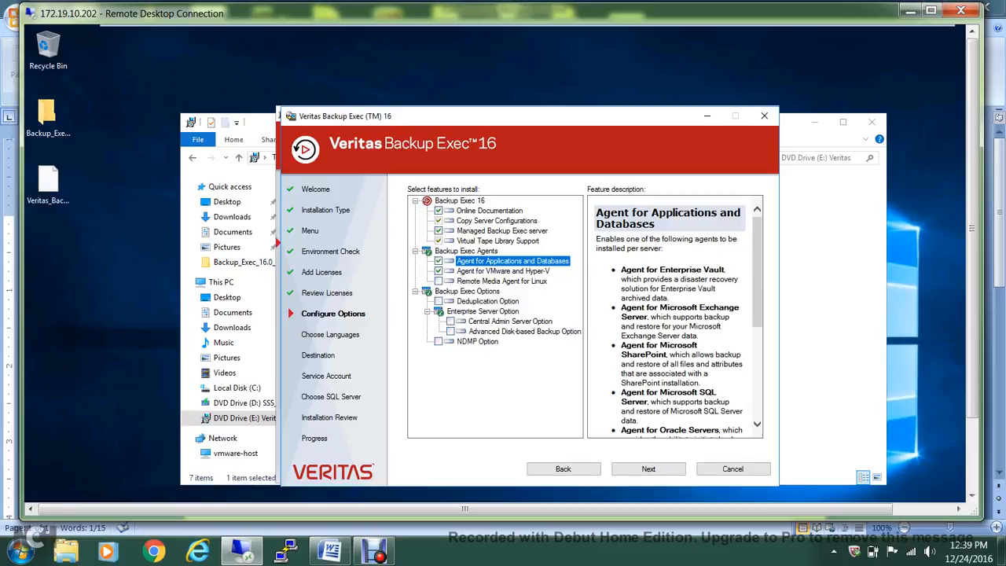
click(439, 301)
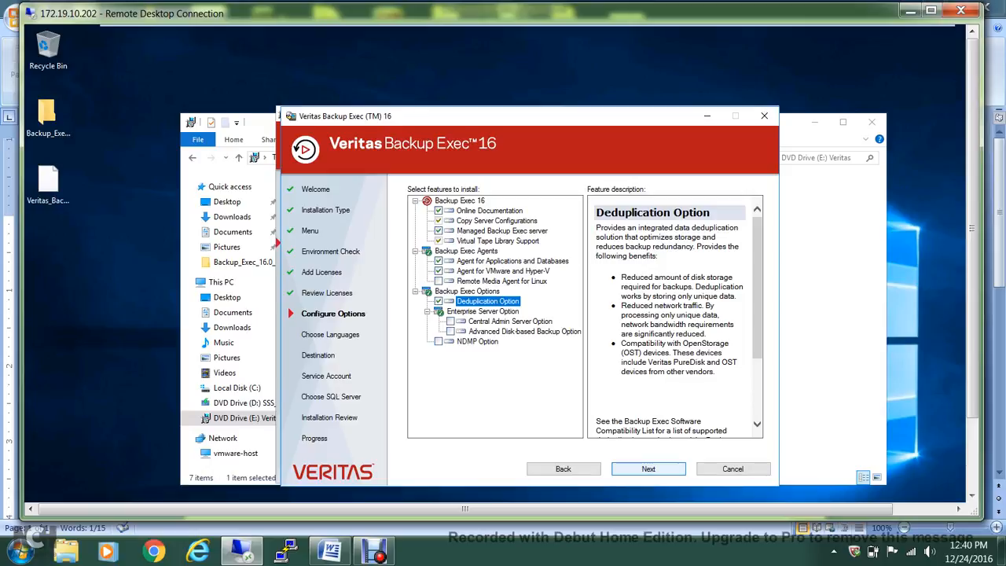
click(649, 468)
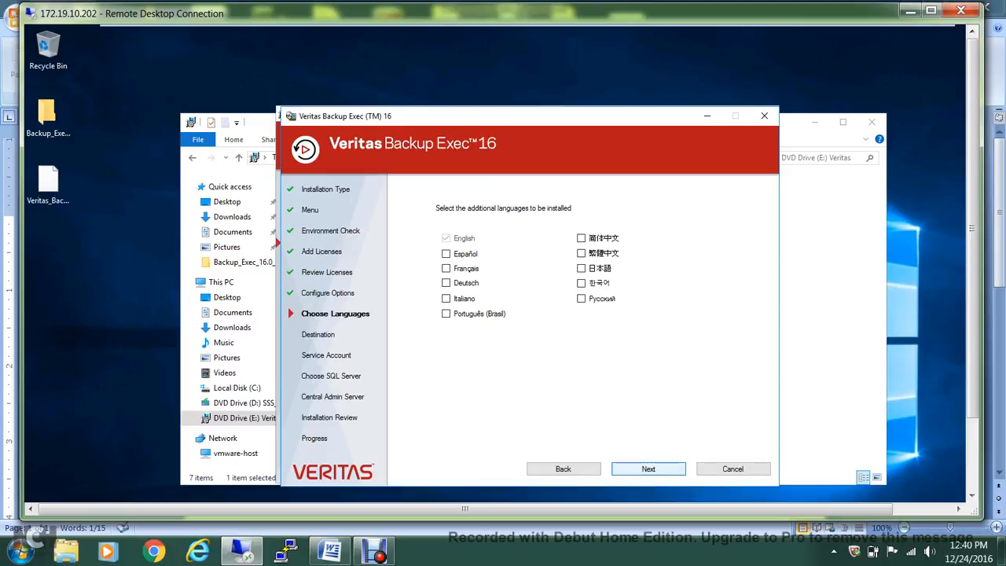
click(648, 468)
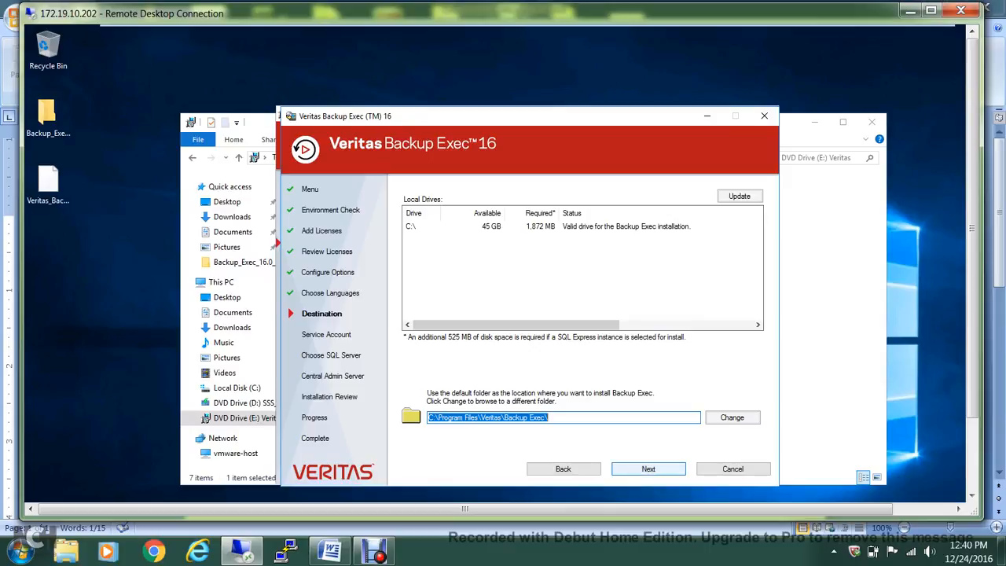
Step: Keep the default Backup Exec destination folder and enter the service account password for Administrator in the SERVER2016 domain
click(648, 468)
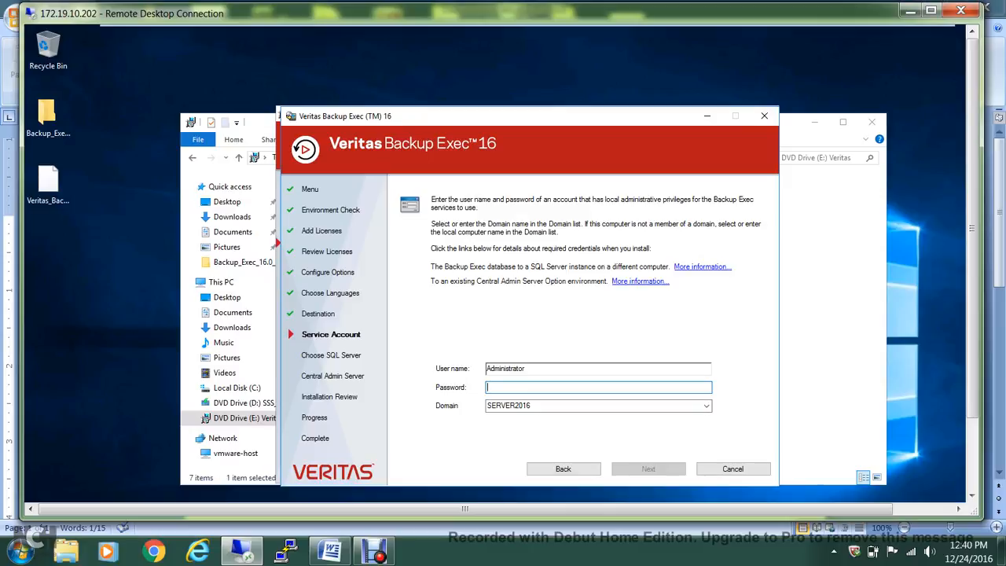
text(*******)
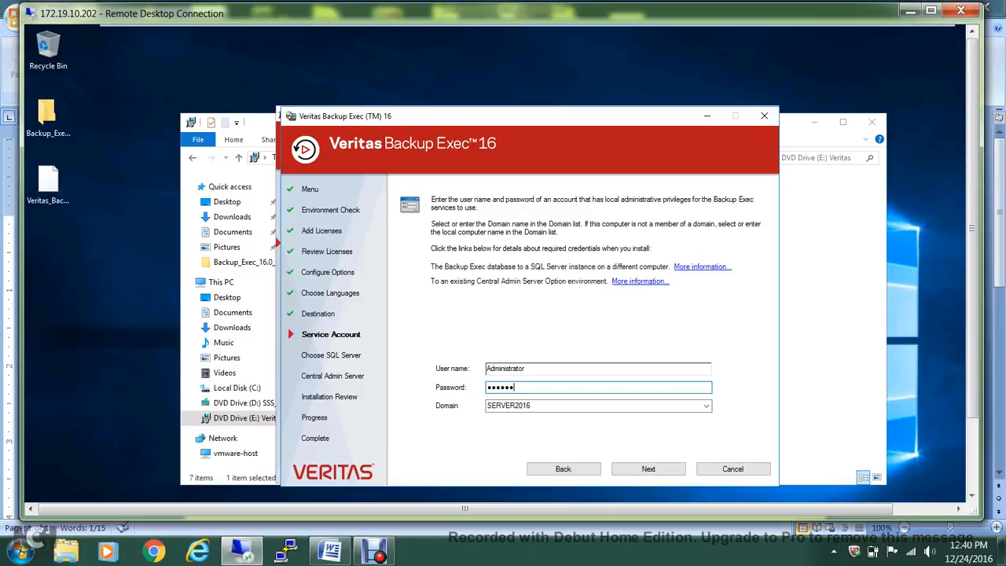
text(*)
key(Return)
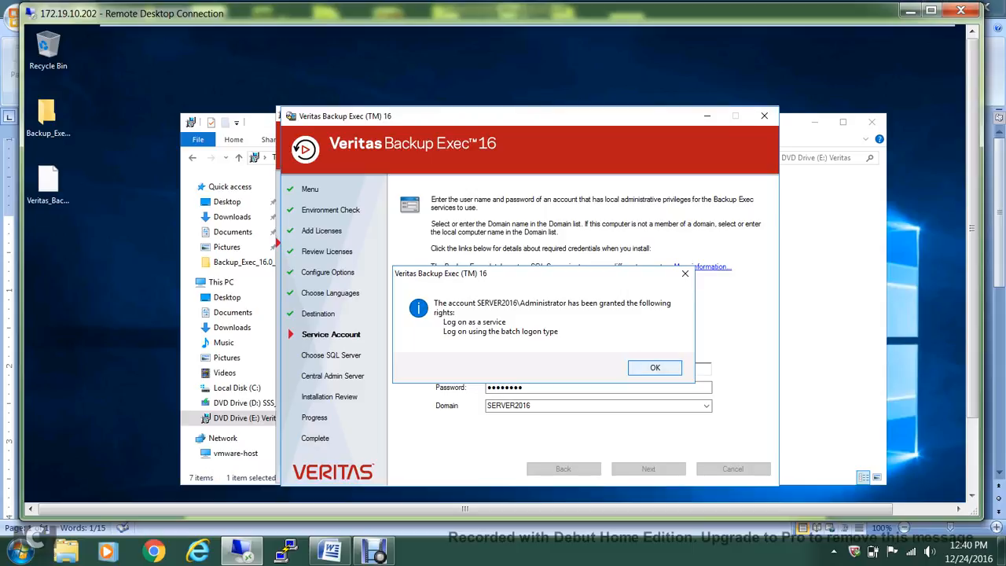
key(Return)
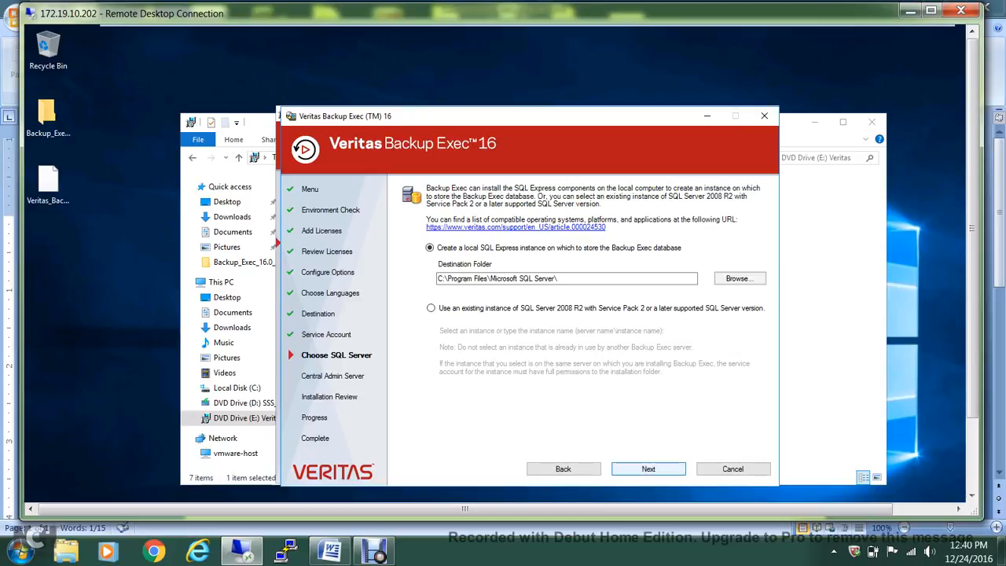
Step: Keep the local SQL Express instance and set BE16 as the Central Administration Server with the centrally managed Backup Exec server configuration
click(648, 469)
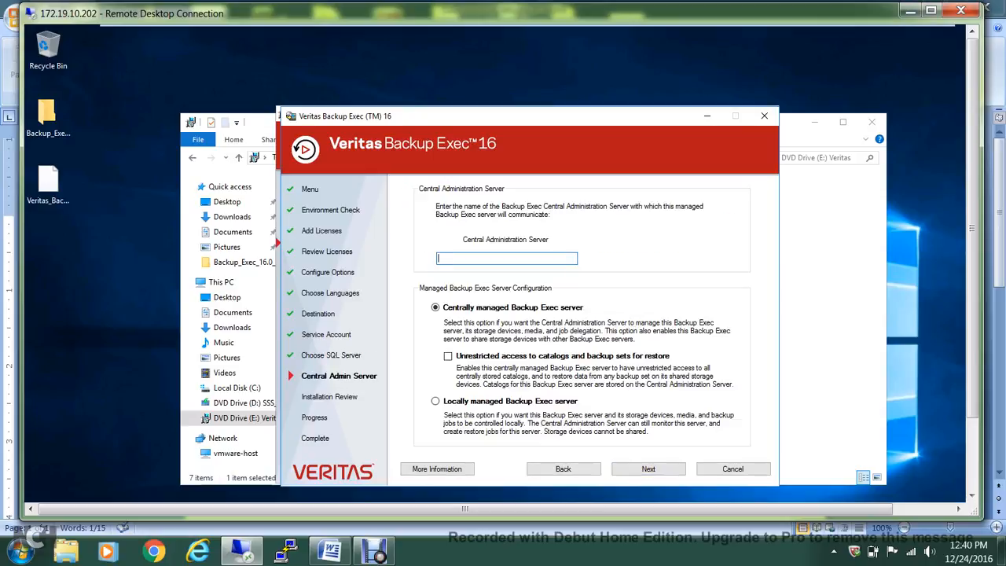
text(BE16)
click(648, 468)
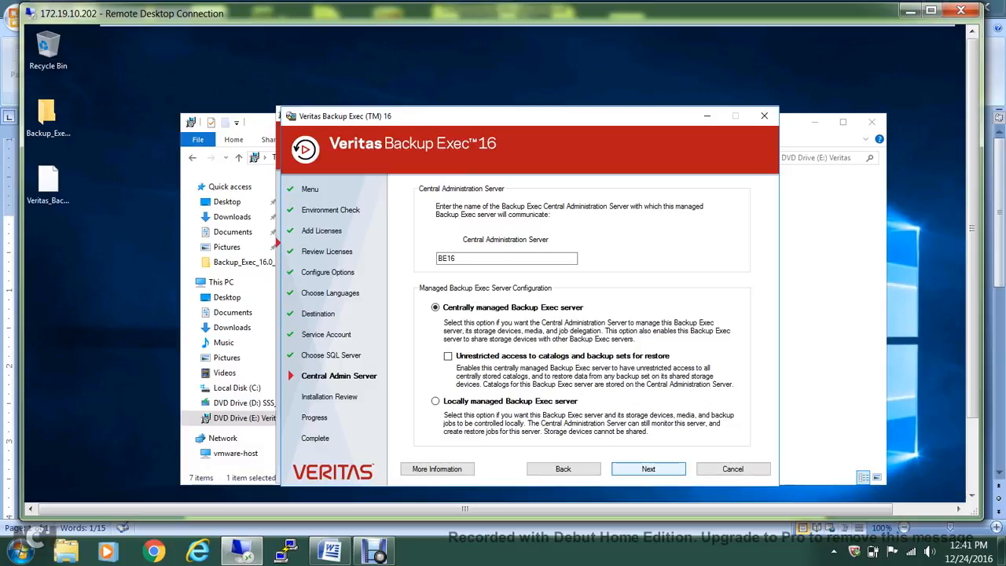
key(Return)
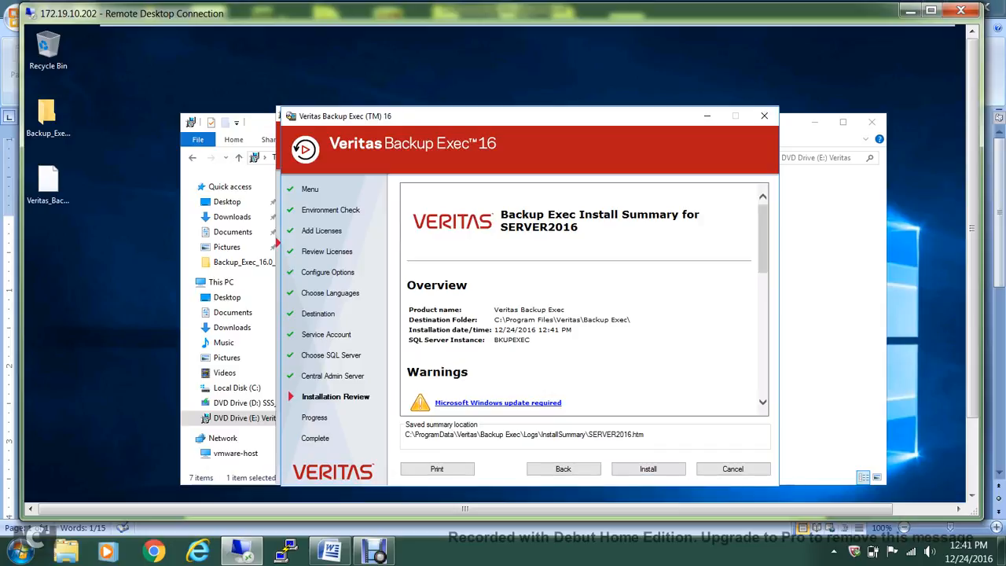
Step: Review the Backup Exec install summary for SERVER2016 and start the installation
scroll(582, 299, down, 6)
scroll(581, 299, up, 6)
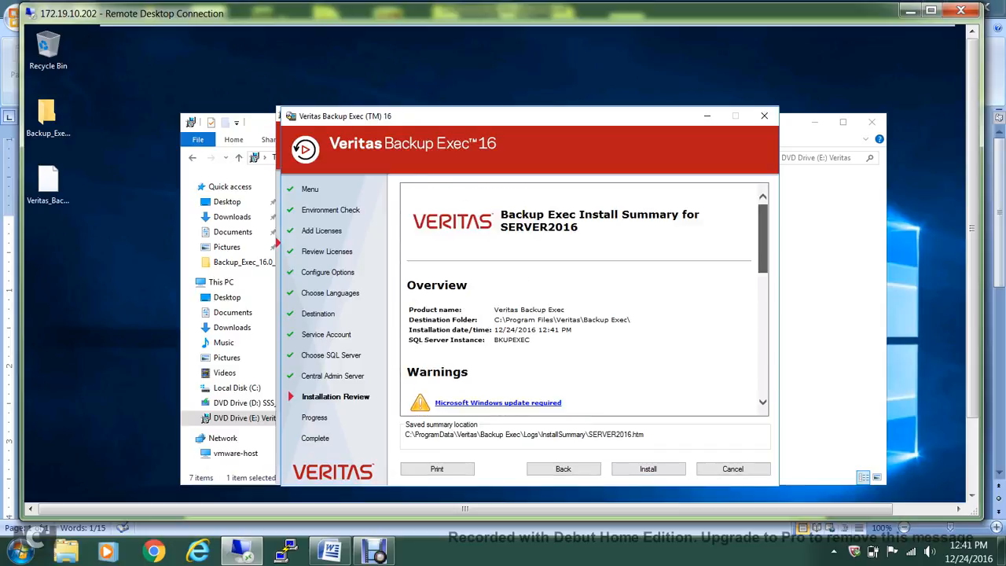
click(647, 468)
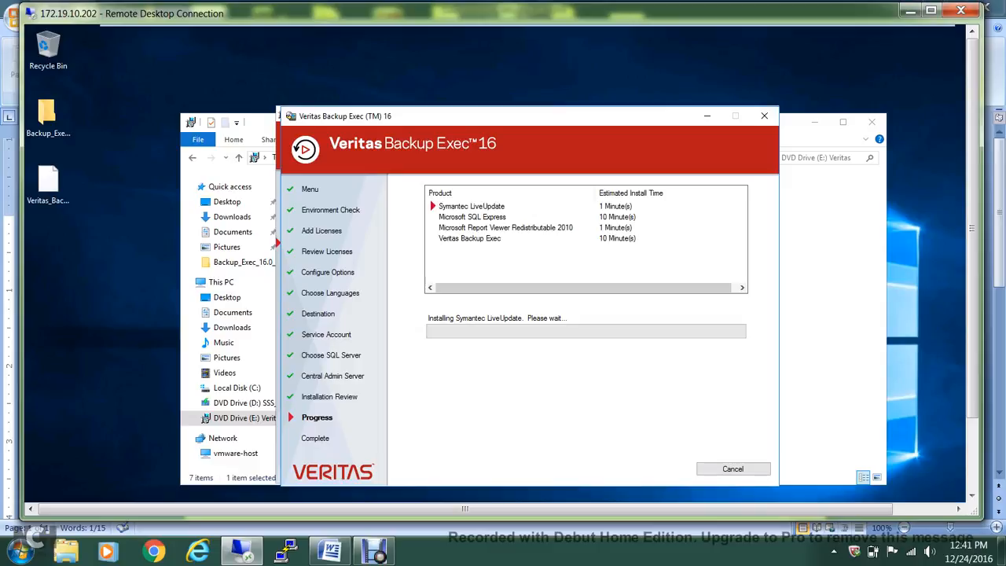
mouse_move(375, 550)
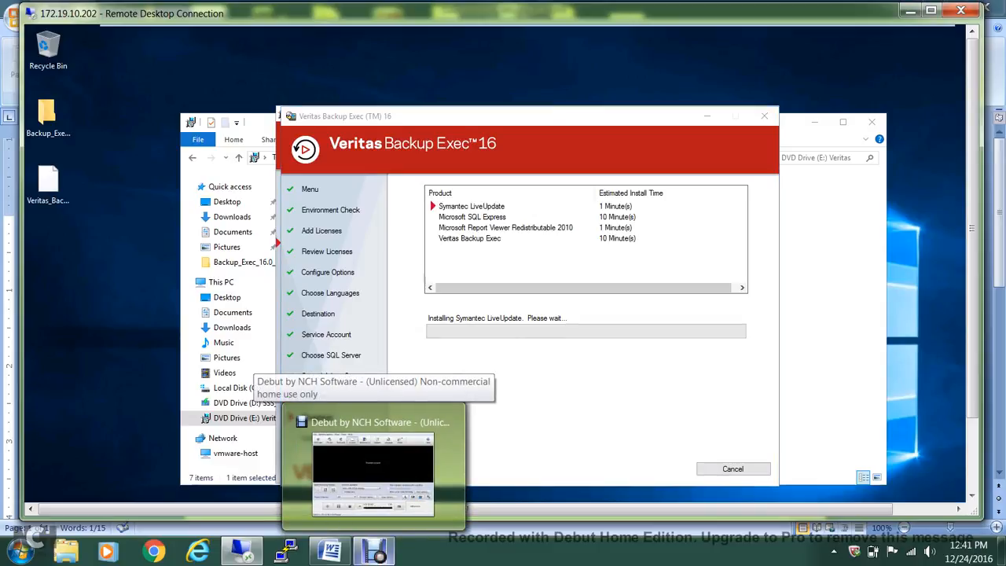
click(374, 472)
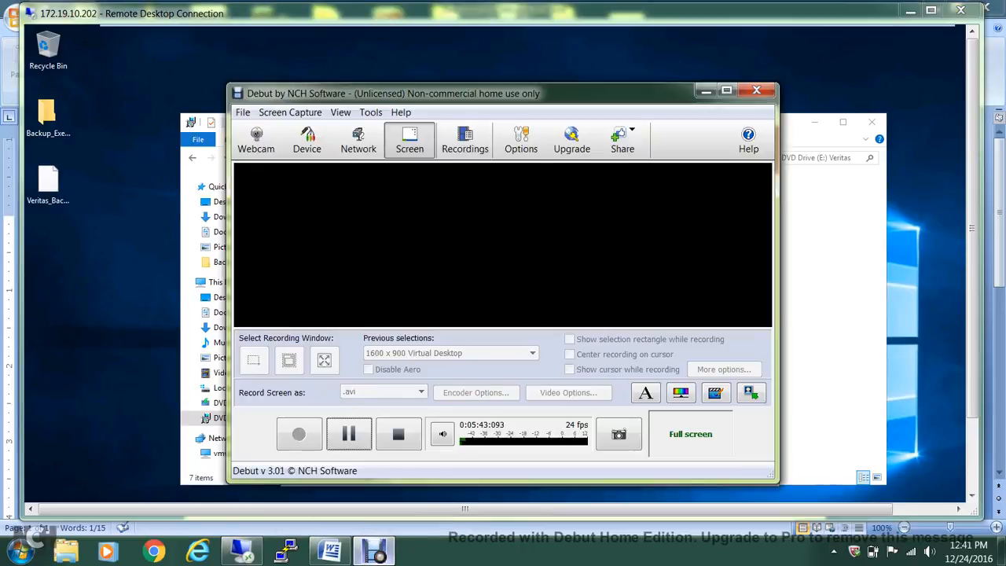
key(alt+f)
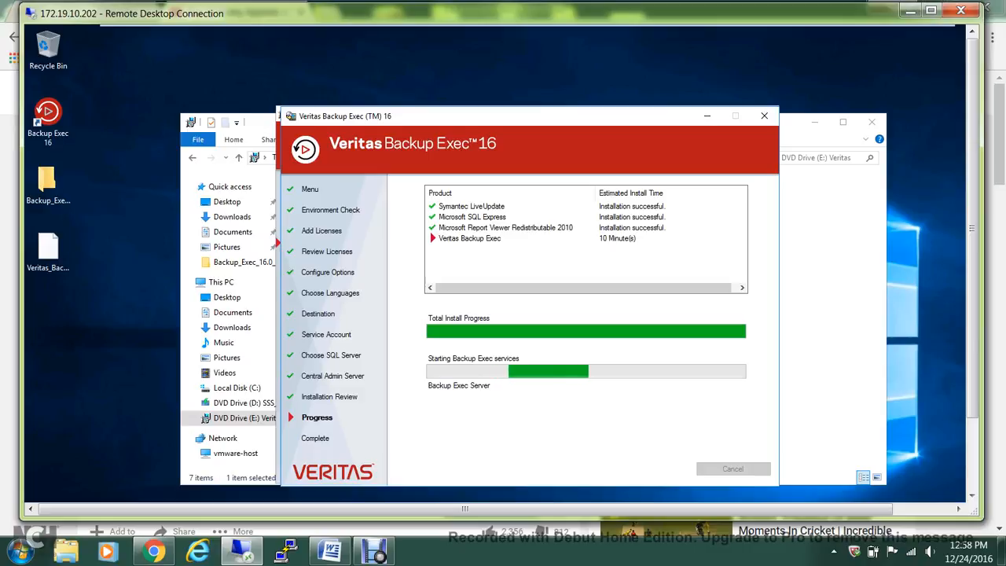
Step: Check the All Storage list in the Central Administration Server console on the BE16 virtual machine, and return to Server2016
drag(972, 228, 972, 263)
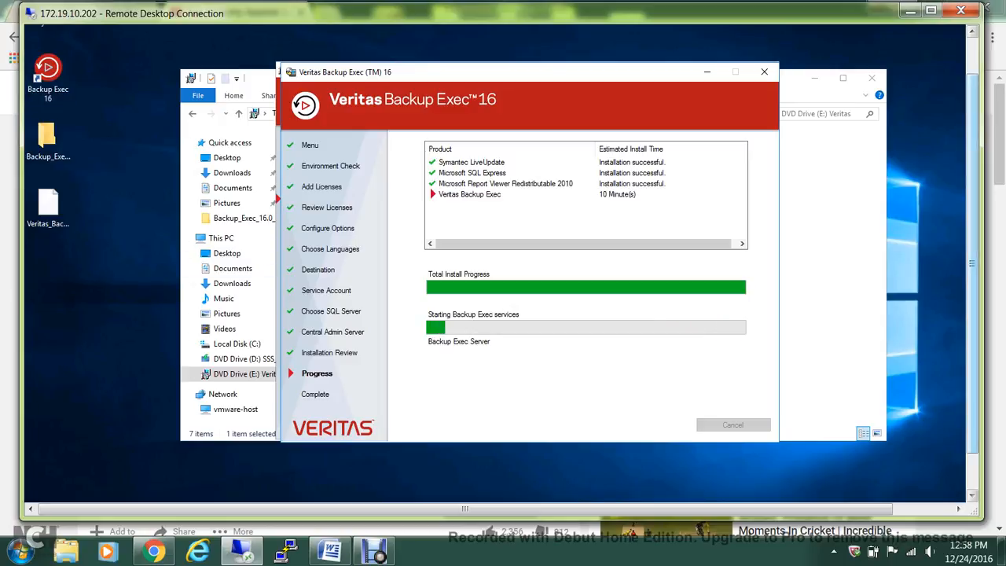
drag(973, 264, 972, 228)
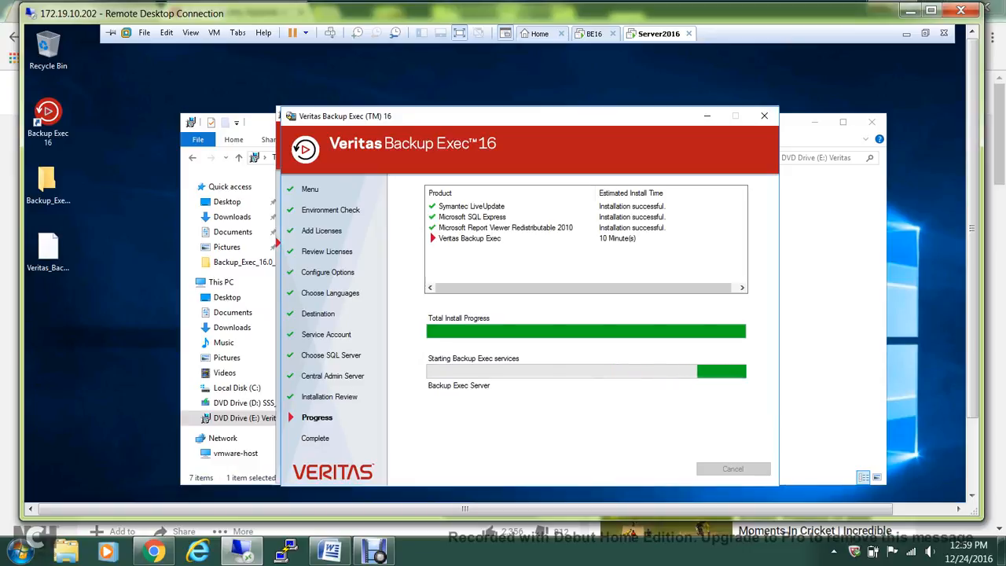
click(594, 34)
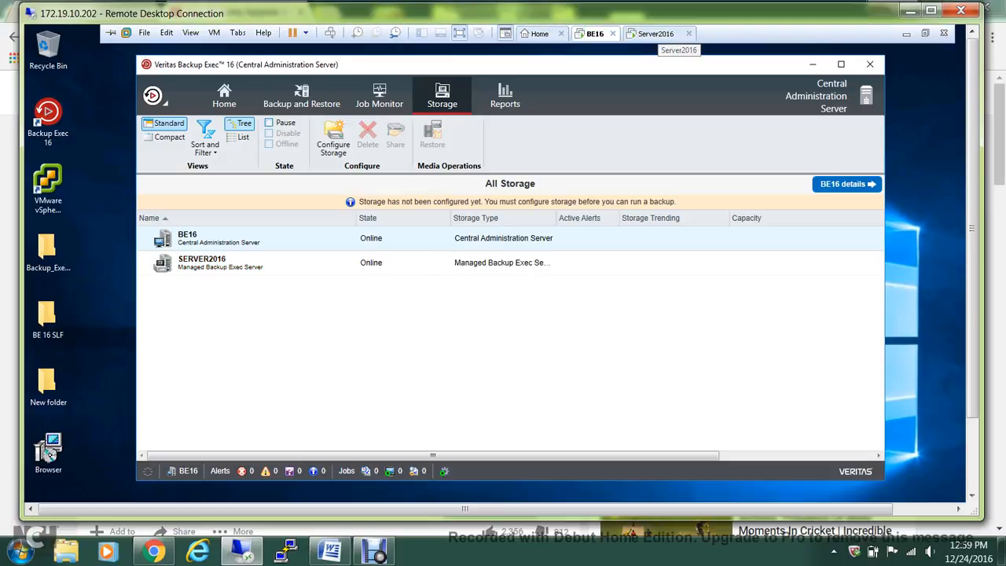
click(656, 33)
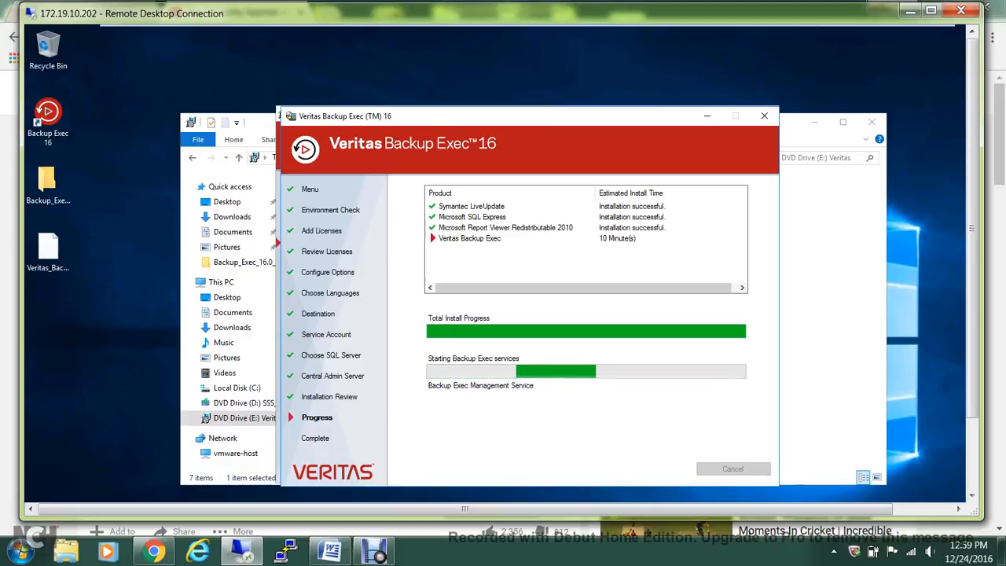
drag(606, 114, 611, 73)
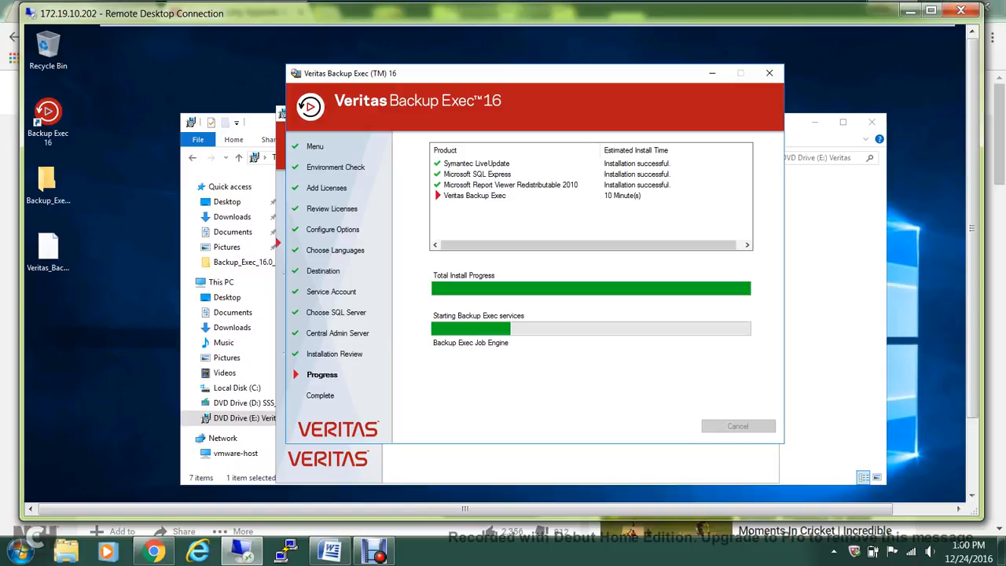
drag(972, 228, 972, 250)
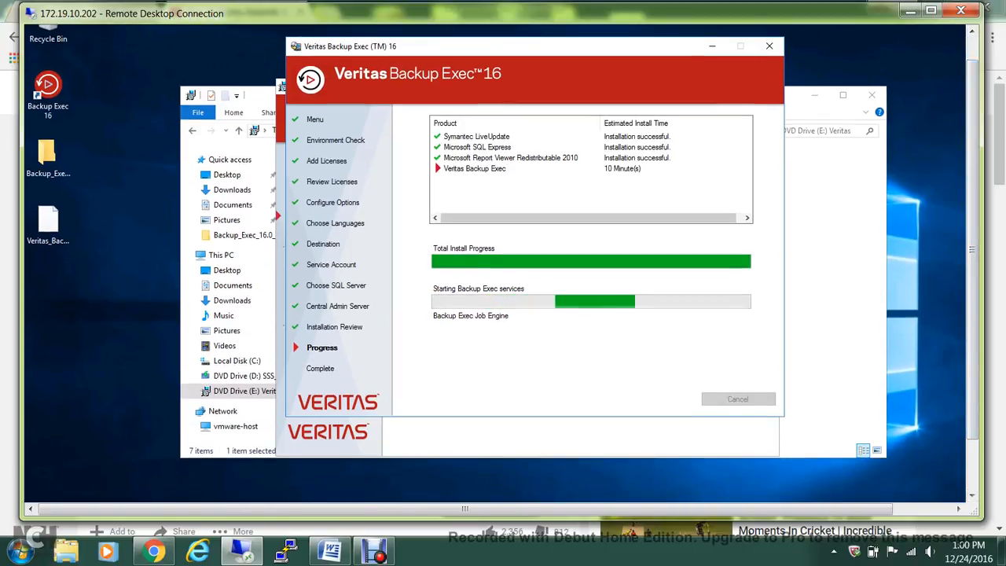
drag(971, 249, 972, 228)
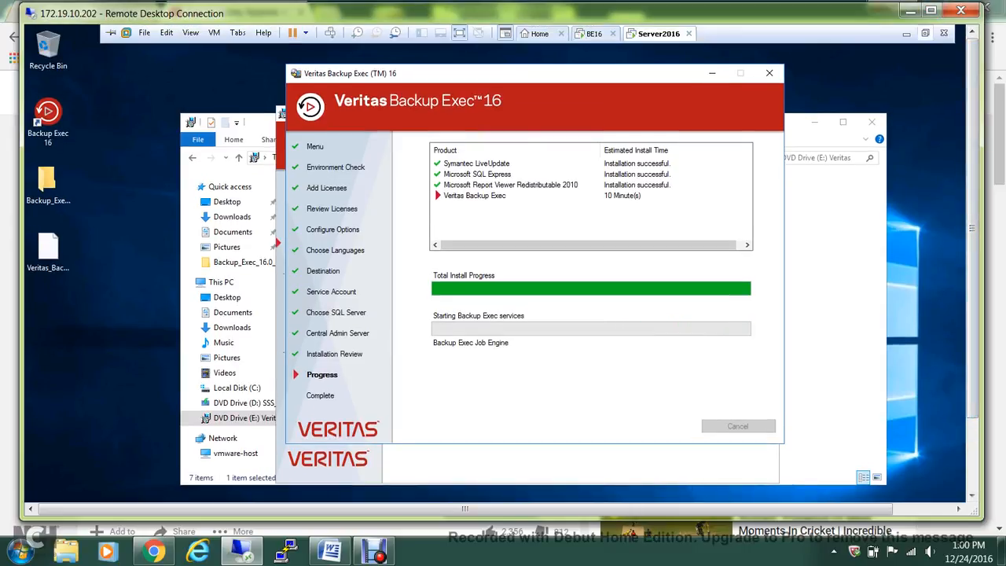
Step: Switch to the BE16 virtual machine and view the Central Administration Server's storage list and Home overview
click(594, 33)
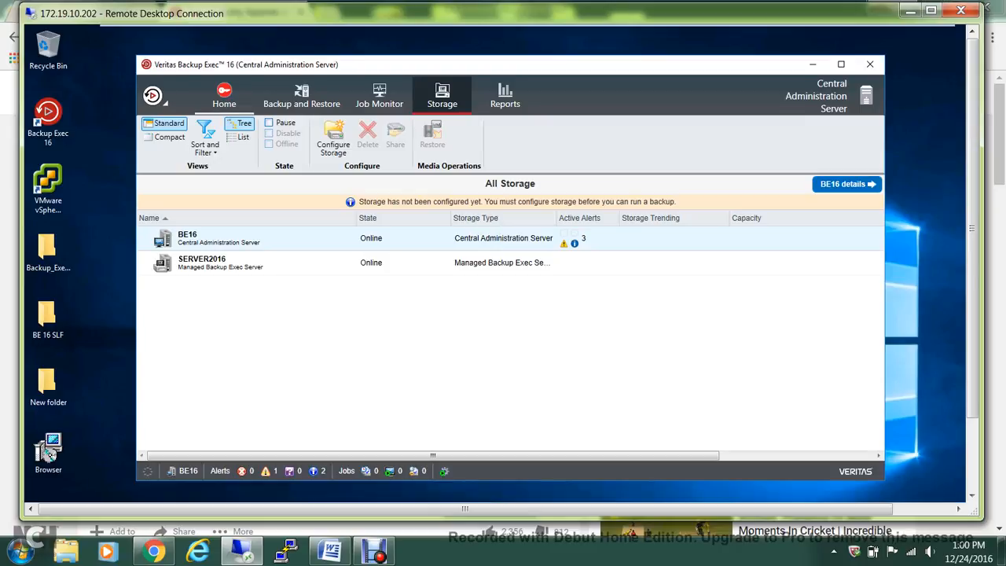
click(224, 95)
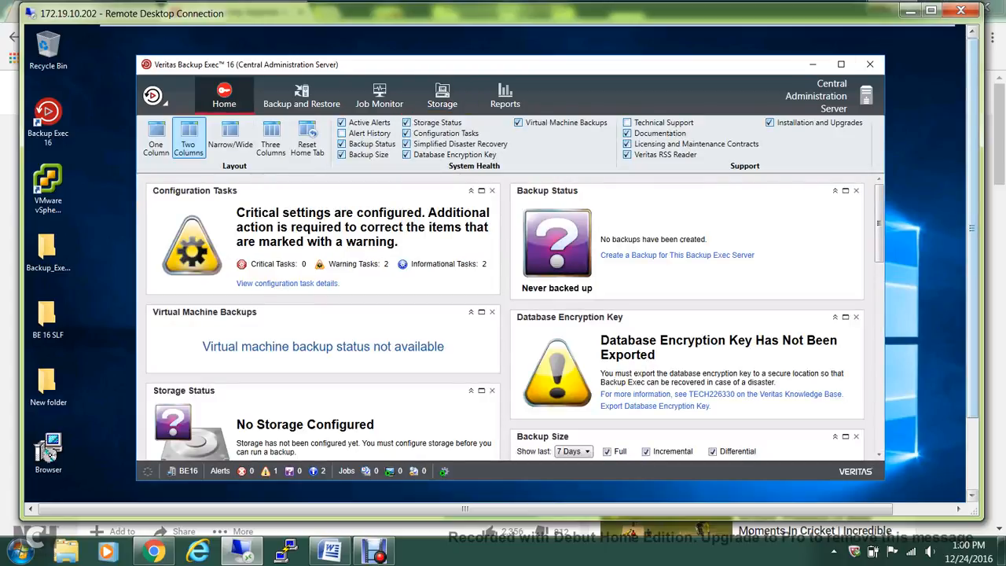
click(375, 550)
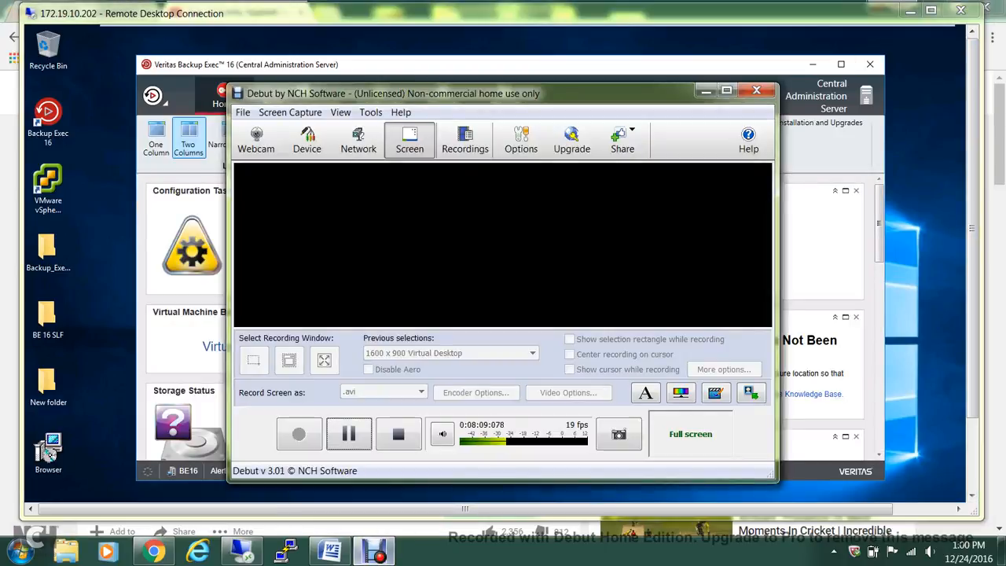
click(243, 112)
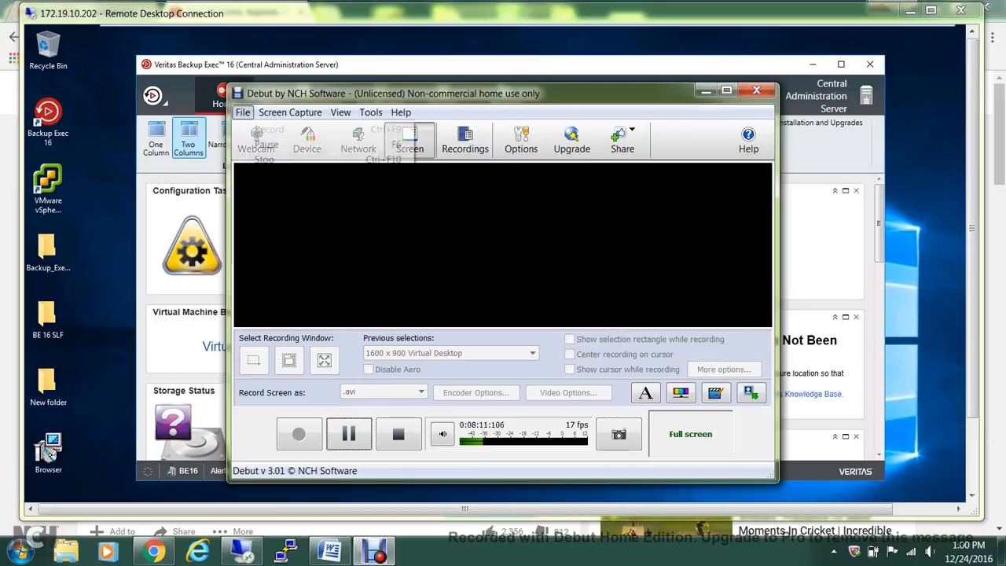